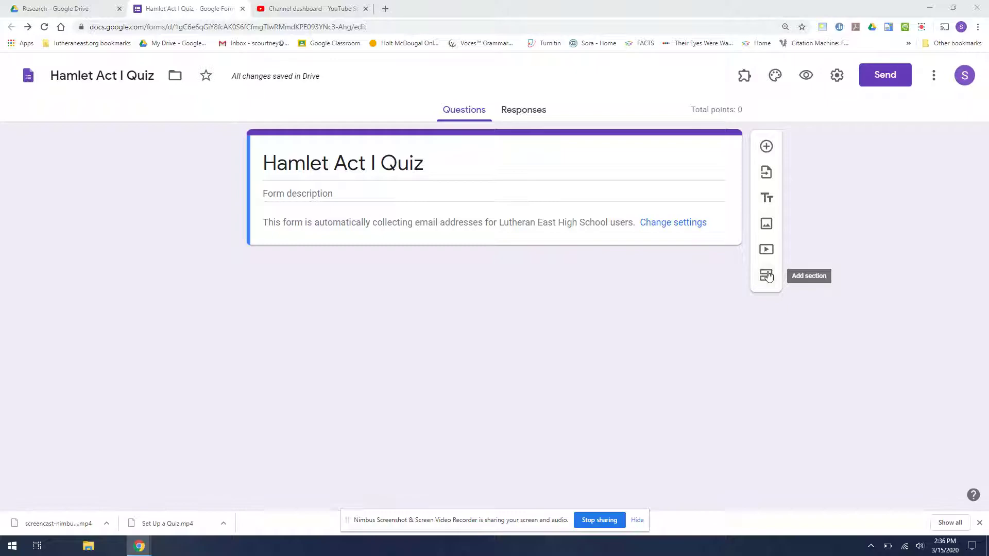
Step: Browse the existing forms available for importing questions, and close the list without importing any
{"action": "left_click", "coordinate": [766, 173]}
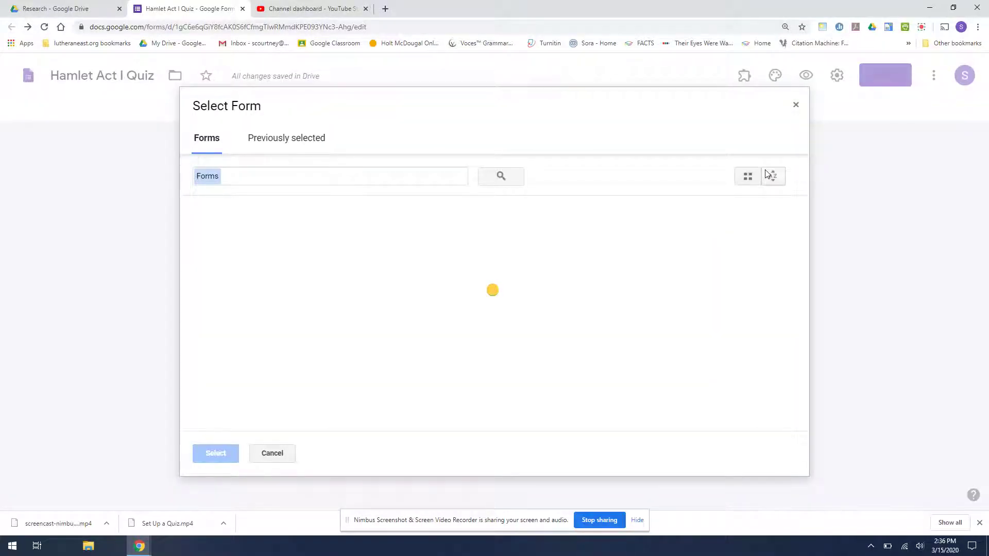
{"action": "scroll", "coordinate": [491, 315], "scroll_direction": "down", "scroll_amount": 2}
{"action": "scroll", "coordinate": [492, 315], "scroll_direction": "down", "scroll_amount": 15}
{"action": "scroll", "coordinate": [492, 316], "scroll_direction": "down", "scroll_amount": 9}
{"action": "scroll", "coordinate": [492, 315], "scroll_direction": "up", "scroll_amount": 11}
{"action": "scroll", "coordinate": [492, 315], "scroll_direction": "up", "scroll_amount": 15}
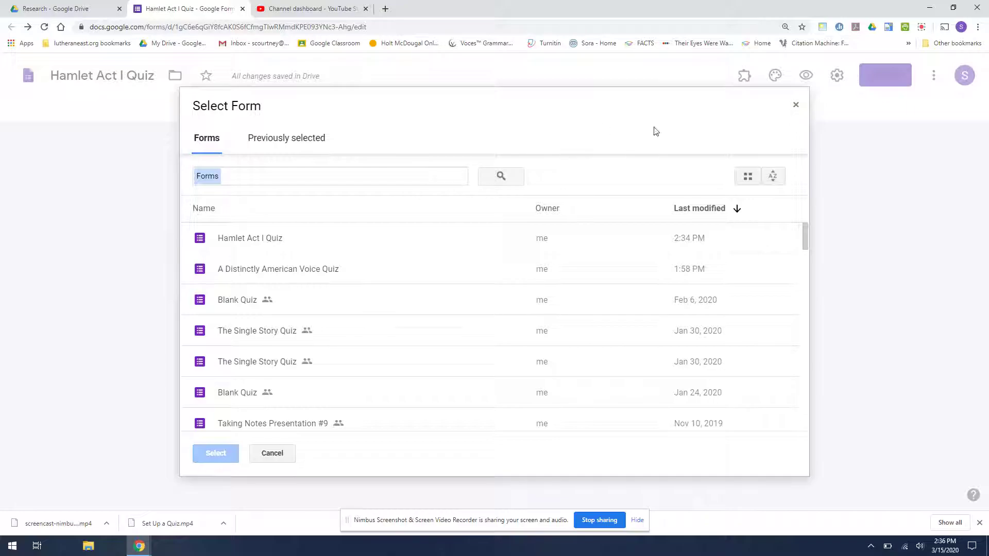
{"action": "left_click", "coordinate": [796, 106]}
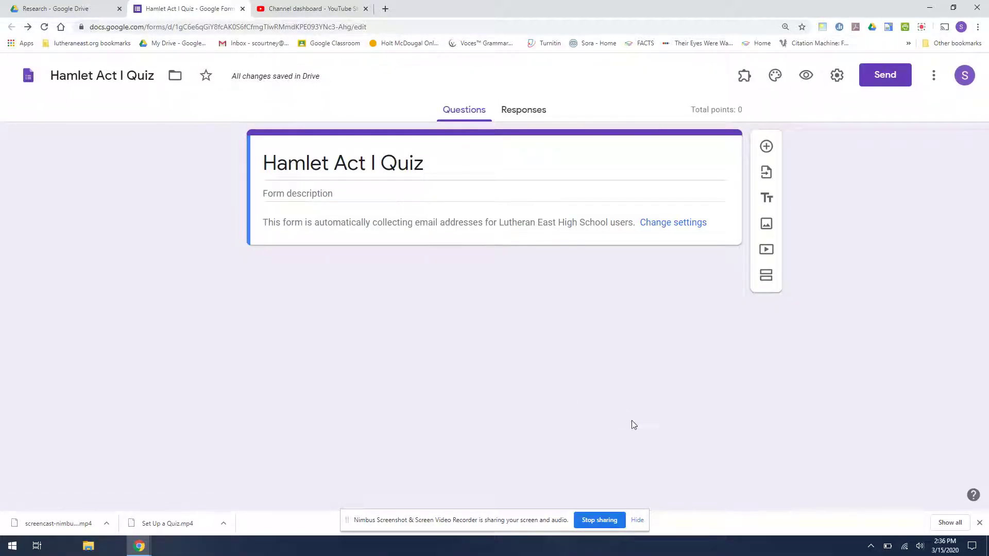
Step: Add a new question to the Hamlet Act I Quiz
{"action": "left_click", "coordinate": [767, 147]}
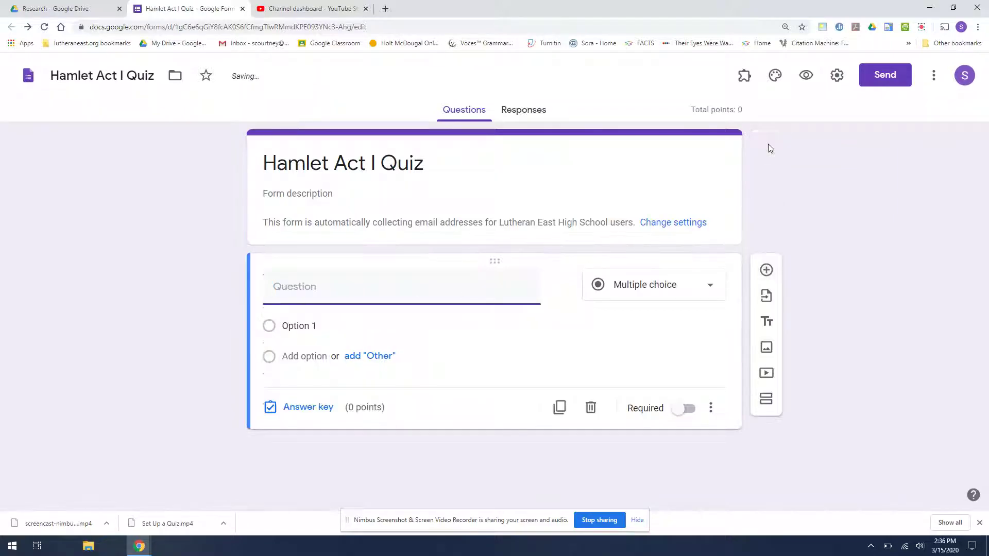
Step: Try the Date and Time answer types on the empty question, and return it to Multiple choice
{"action": "left_click", "coordinate": [711, 288]}
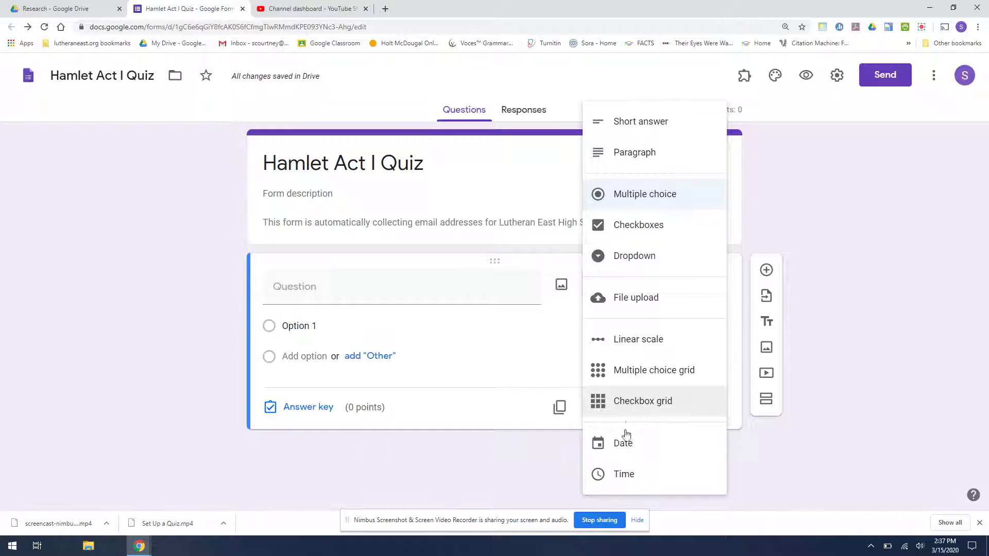
{"action": "left_click", "coordinate": [621, 451]}
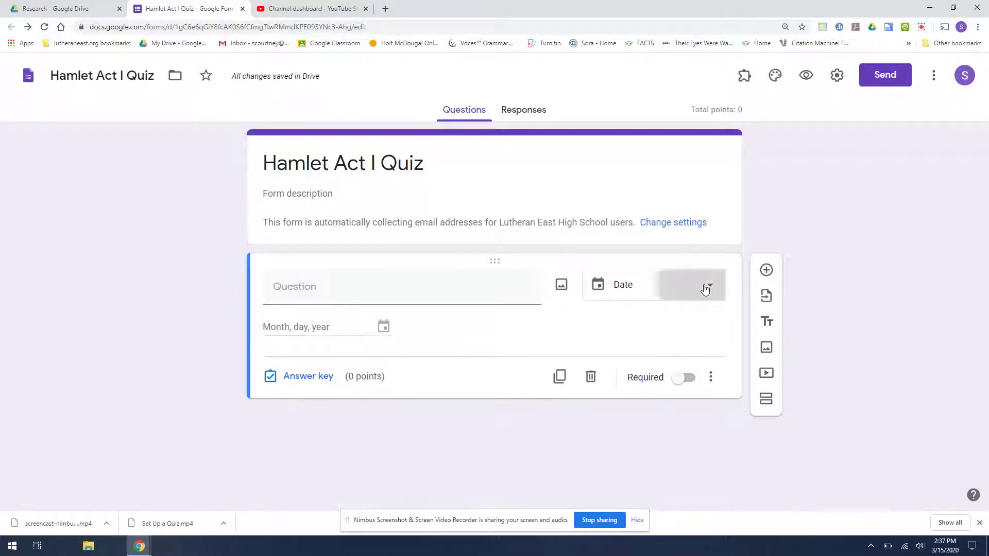
{"action": "left_click", "coordinate": [705, 289]}
{"action": "left_click", "coordinate": [629, 445]}
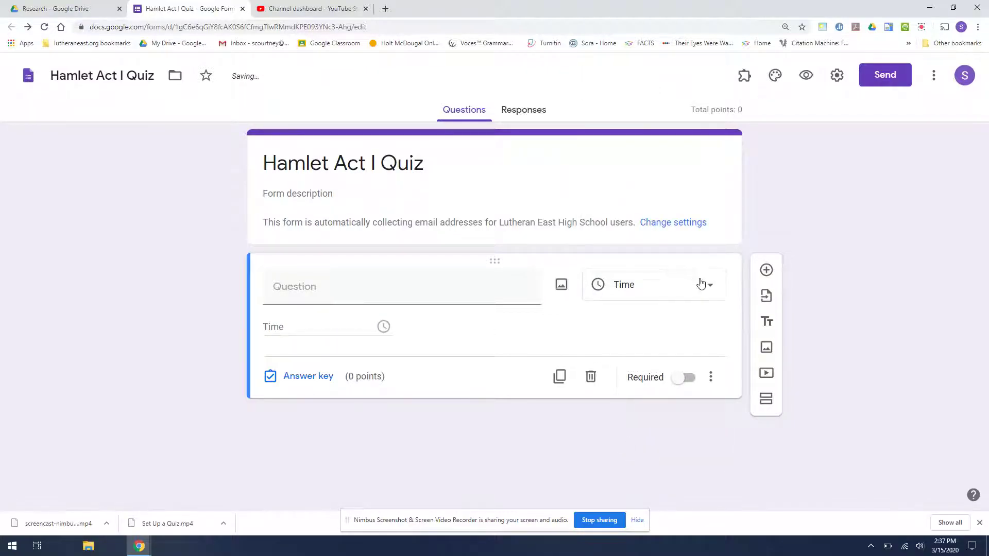
{"action": "left_click", "coordinate": [711, 287]}
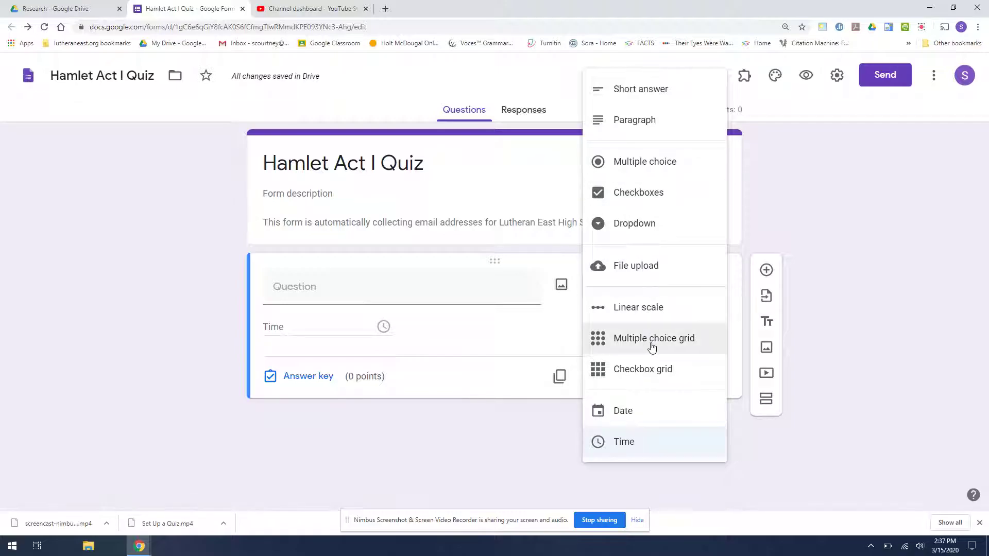
{"action": "left_click", "coordinate": [623, 177]}
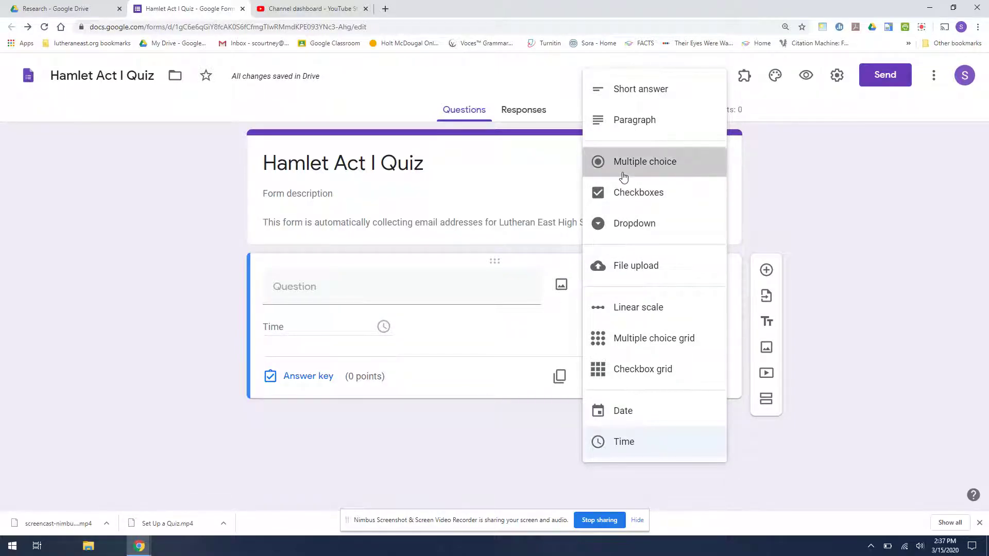
Step: Enter "Who does Hamlet's mother marry?" as the text of the multiple-choice question
{"action": "left_click", "coordinate": [438, 293]}
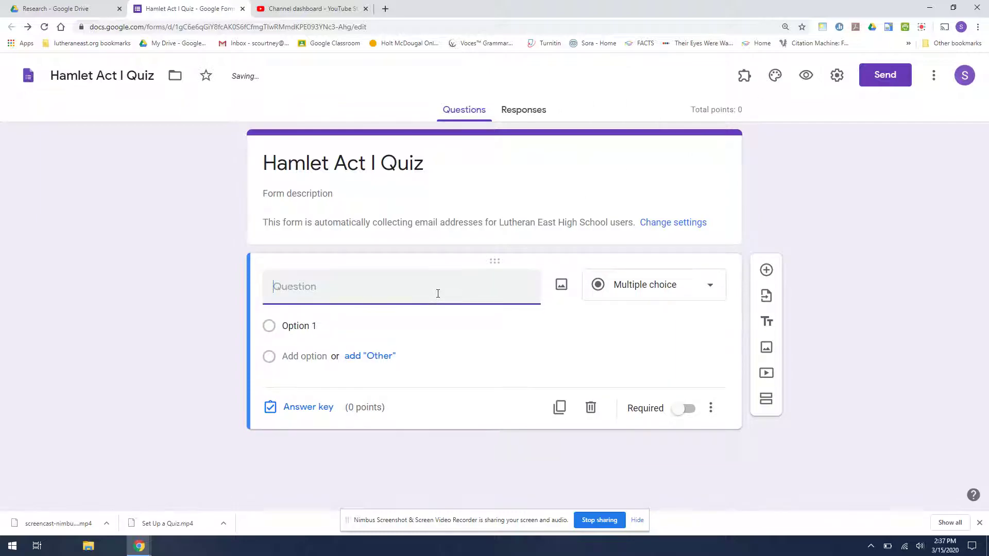
{"action": "type", "text": "W"}
{"action": "type", "text": "ho does Hame"}
{"action": "type", "text": "lt"}
{"action": "key", "text": "BackSpace"}
{"action": "key", "text": "BackSpace"}
{"action": "key", "text": "BackSpace"}
{"action": "type", "text": "let's mo"}
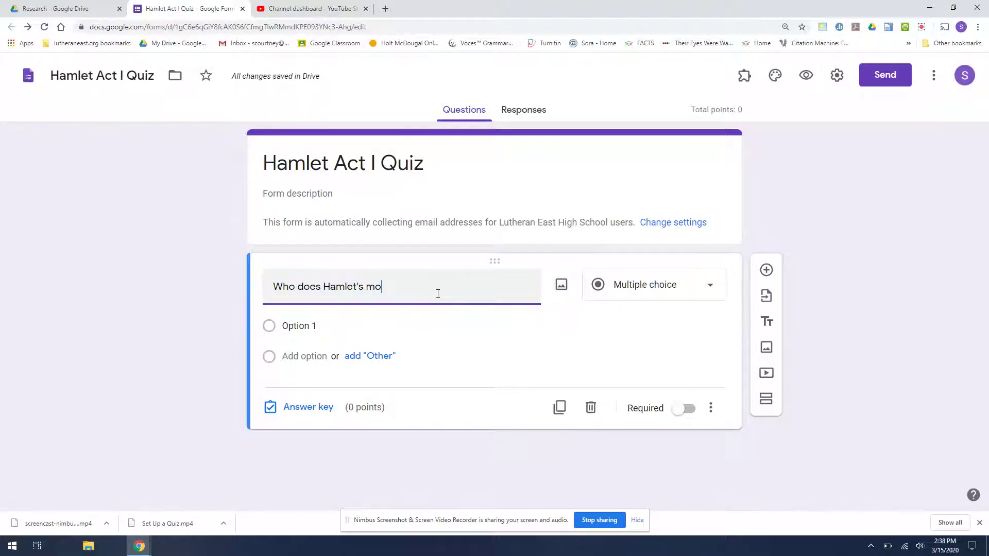
{"action": "type", "text": "ther marry?"}
Step: Fill in four answer options for the question: Claudius, Polonius, Laertes and Rosencrantz
{"action": "left_click", "coordinate": [301, 350]}
{"action": "type", "text": "Claudius"}
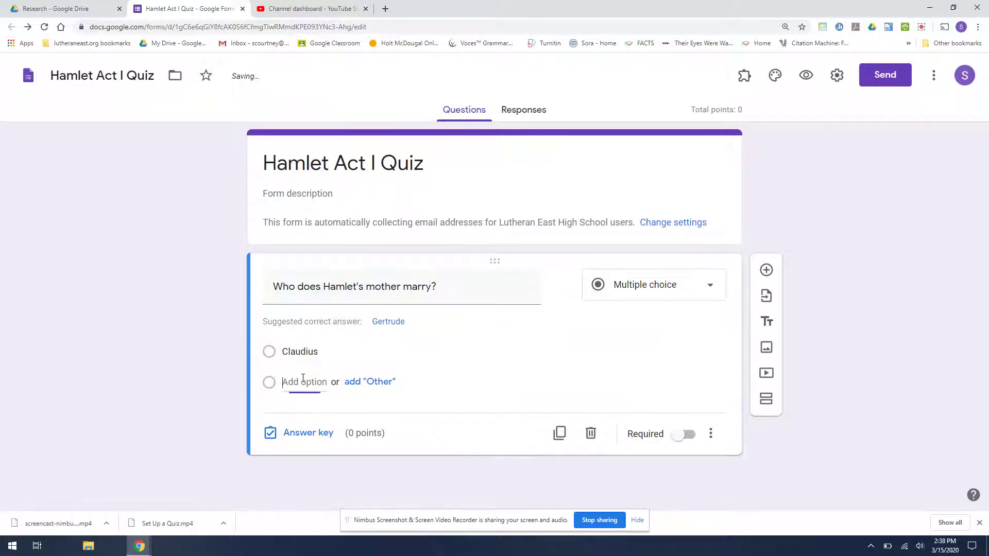
{"action": "left_click", "coordinate": [303, 381]}
{"action": "type", "text": "Polon"}
{"action": "type", "text": "ius"}
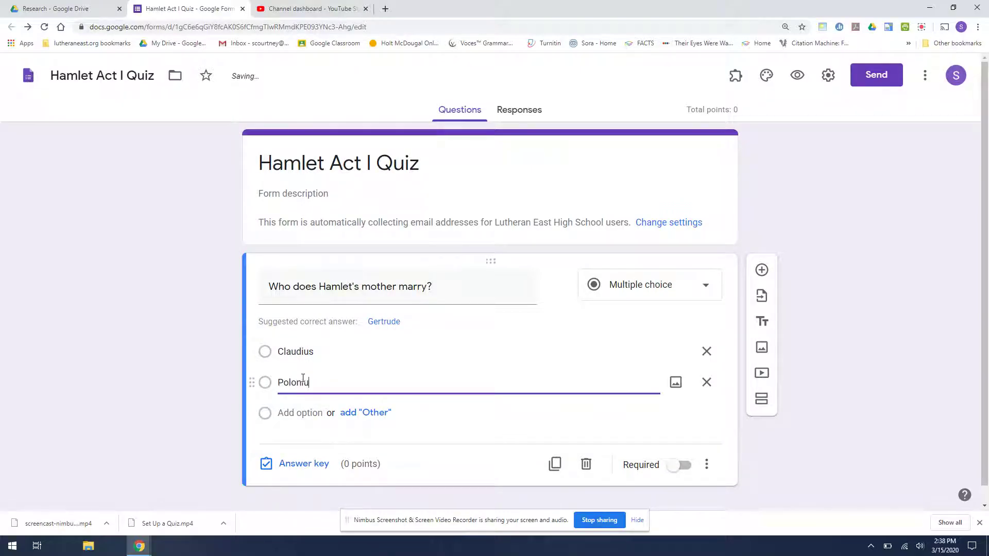
{"action": "left_click", "coordinate": [297, 415]}
{"action": "type", "text": "Laertes"}
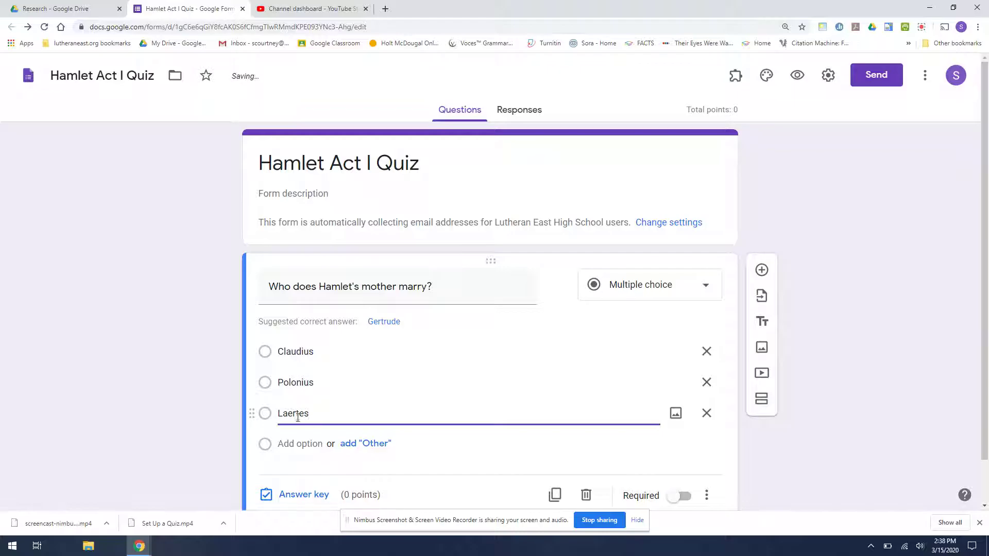
{"action": "left_click", "coordinate": [295, 443]}
{"action": "type", "text": "Rosencrantz"}
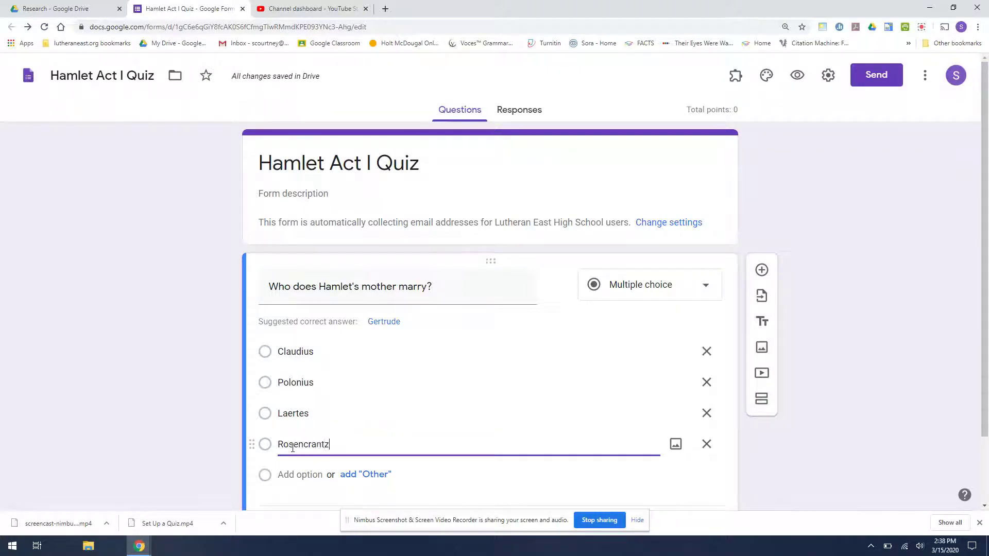
{"action": "left_click", "coordinate": [446, 468]}
Step: Make the question required and set its answer key to Claudius, worth 1 point
{"action": "scroll", "coordinate": [447, 468], "scroll_direction": "down", "scroll_amount": 1}
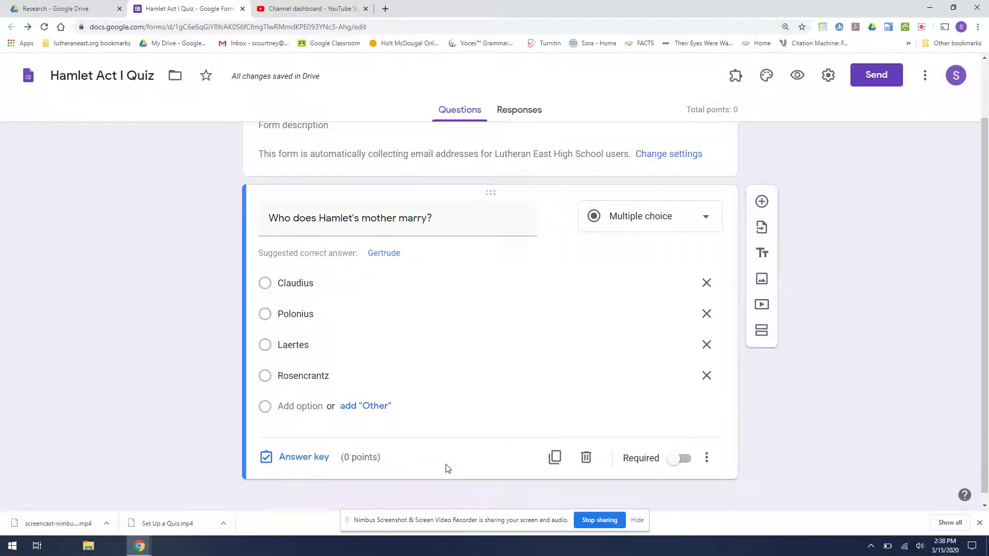
{"action": "left_click", "coordinate": [675, 464]}
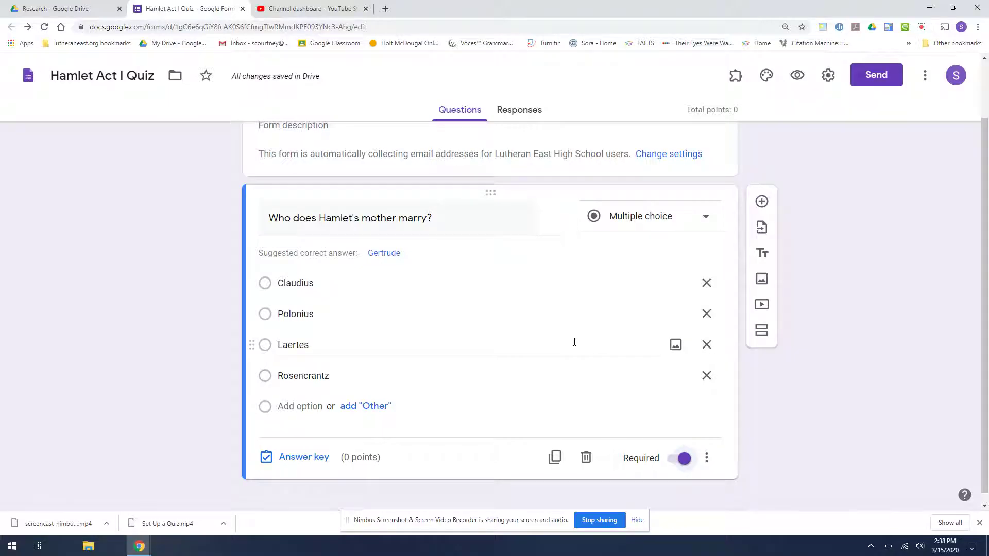
{"action": "left_click", "coordinate": [295, 462]}
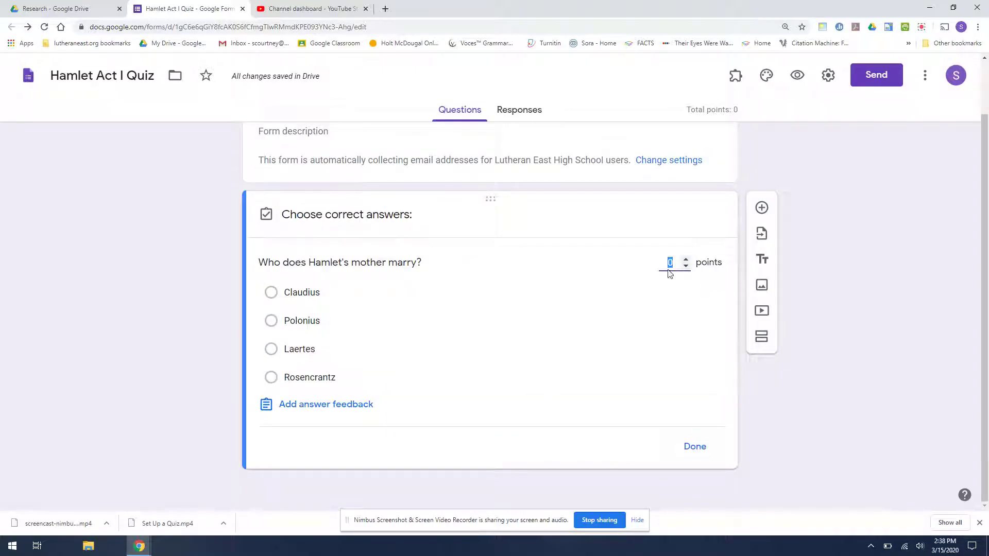
{"action": "left_click", "coordinate": [686, 259]}
{"action": "left_click", "coordinate": [270, 292]}
{"action": "left_click", "coordinate": [694, 447]}
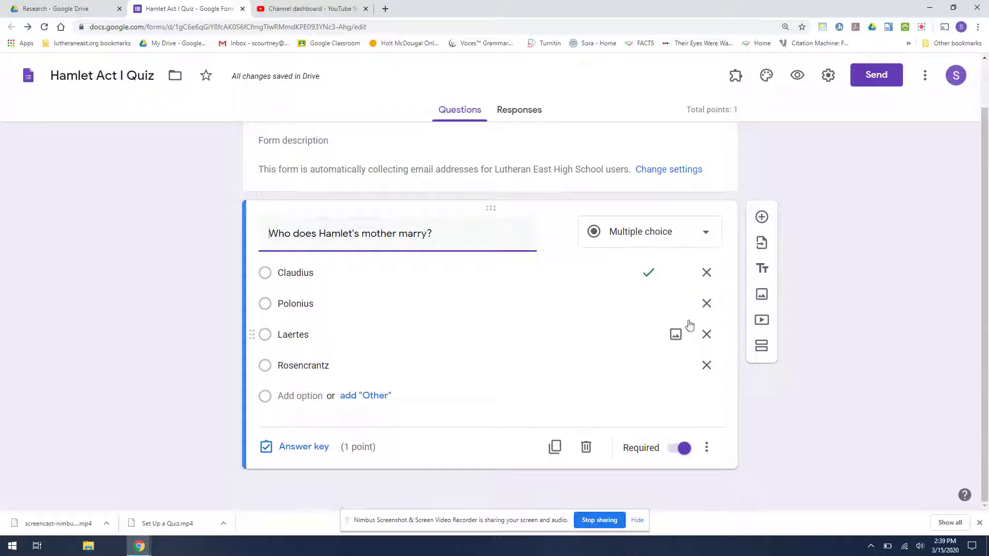
Step: Add a second question of the Short answer type with the text "What kind of play is Hamlet?"
{"action": "left_click", "coordinate": [761, 219]}
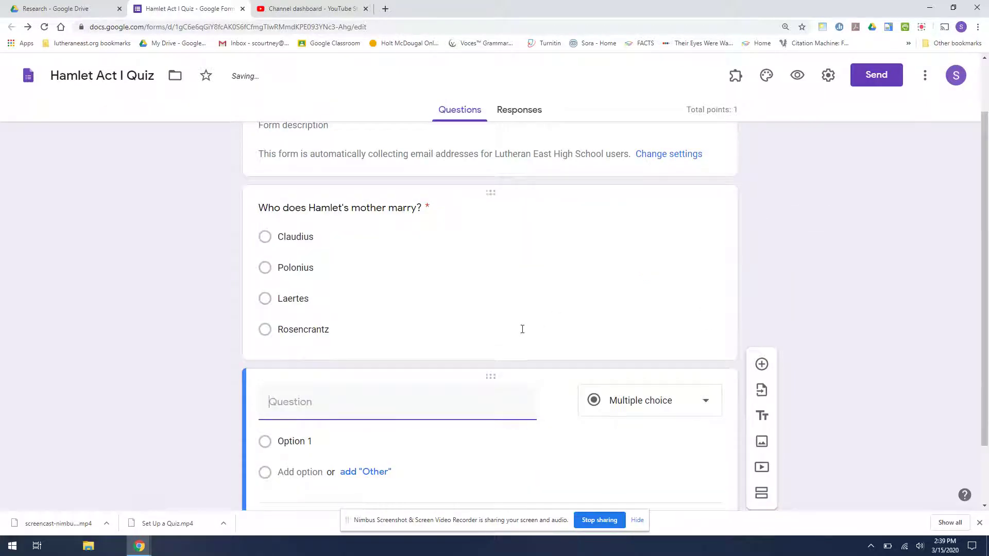
{"action": "left_click", "coordinate": [708, 406]}
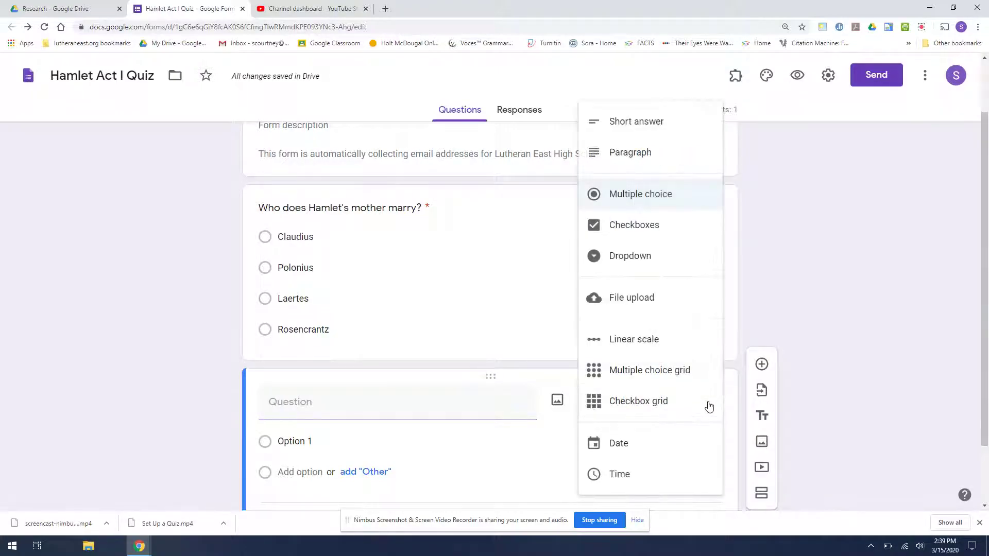
{"action": "left_click", "coordinate": [636, 128]}
{"action": "left_click", "coordinate": [399, 410]}
{"action": "type", "text": "What "}
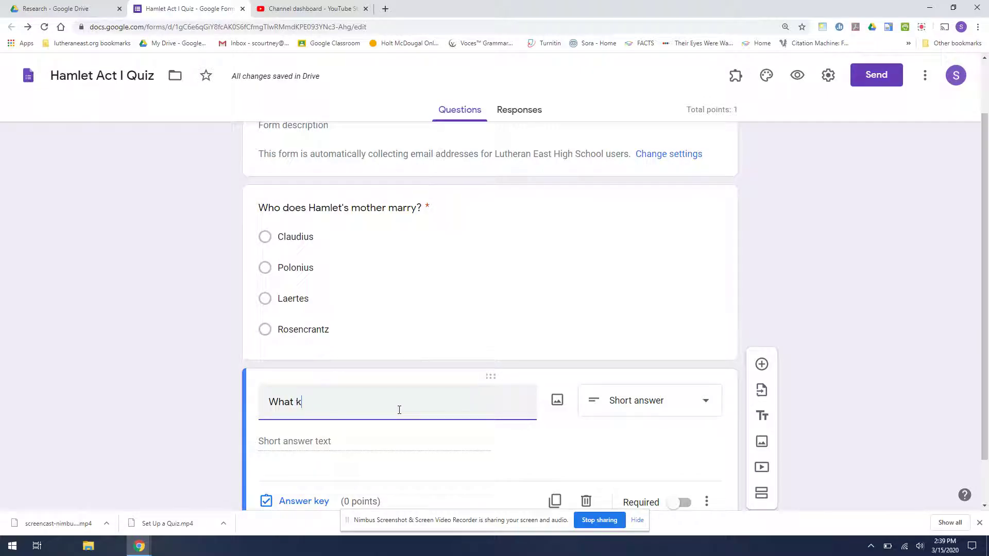
{"action": "type", "text": "kind of play is Hamelt"}
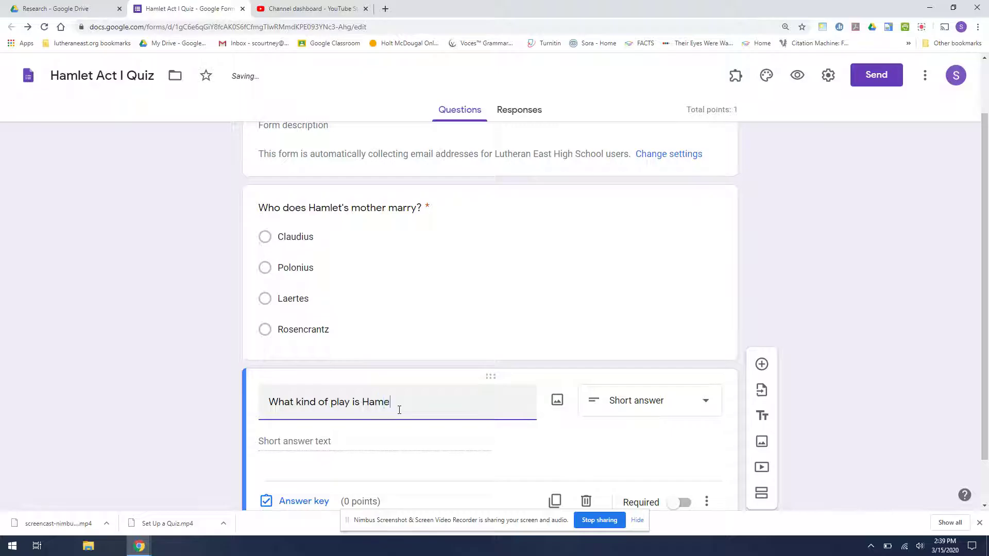
{"action": "key", "text": "BackSpace"}
{"action": "key", "text": "BackSpace"}
{"action": "type", "text": "?"}
{"action": "scroll", "coordinate": [398, 411], "scroll_direction": "down", "scroll_amount": 2}
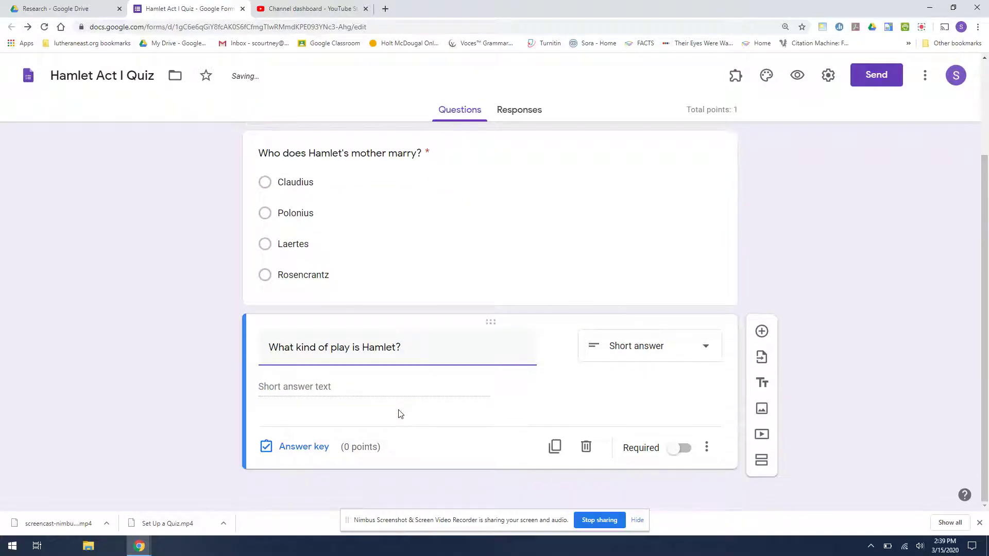
Step: Make the short-answer question required and assign it 1 point in its answer key
{"action": "left_click", "coordinate": [309, 387]}
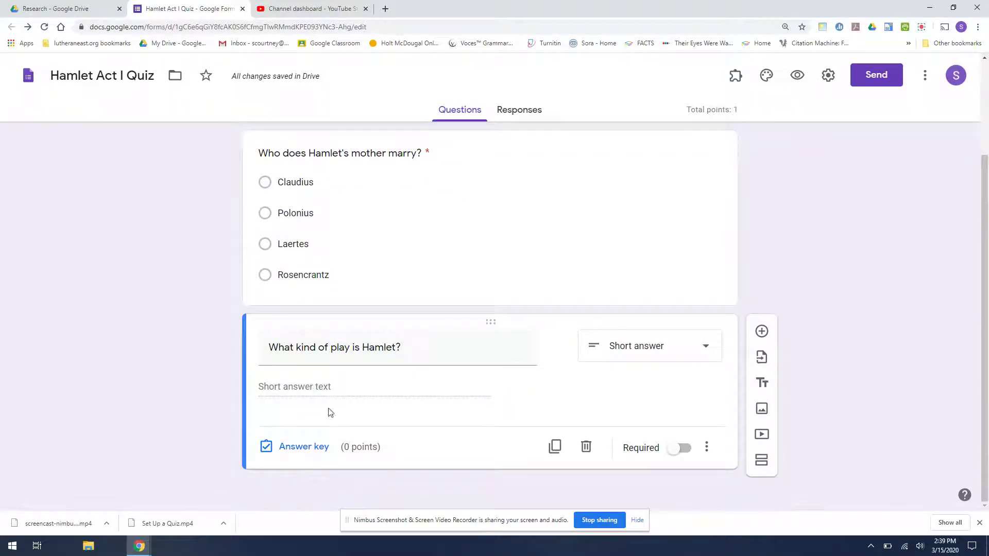
{"action": "left_click", "coordinate": [673, 452]}
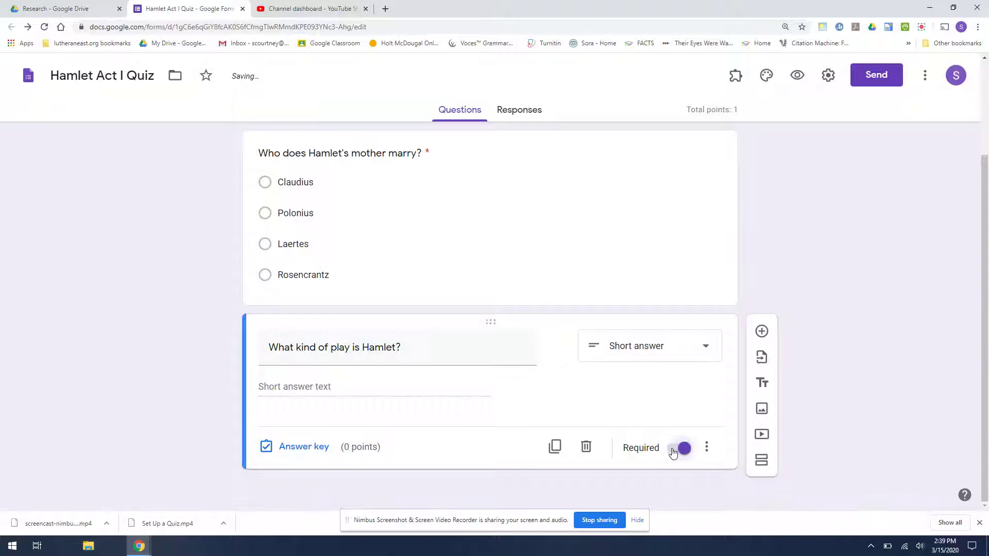
{"action": "left_click", "coordinate": [301, 448]}
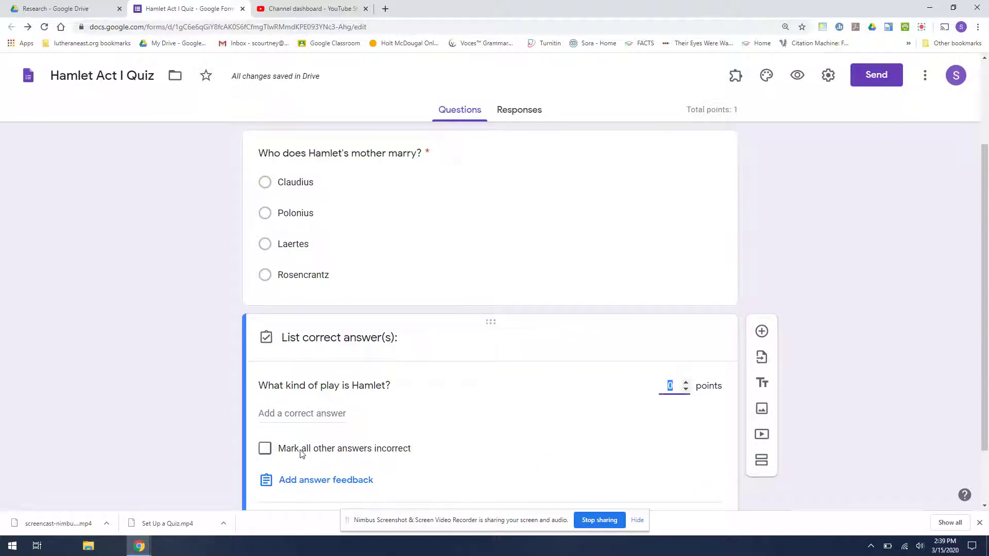
{"action": "left_click", "coordinate": [686, 382]}
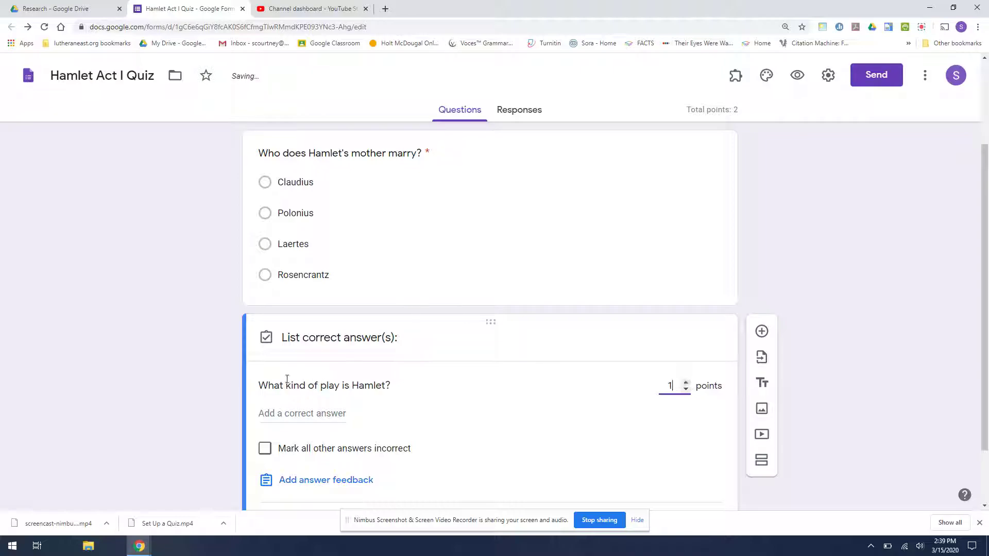
Step: Enter "tragedy" as the correct answer, have all other answers marked incorrect, and finish the answer key
{"action": "left_click", "coordinate": [284, 415]}
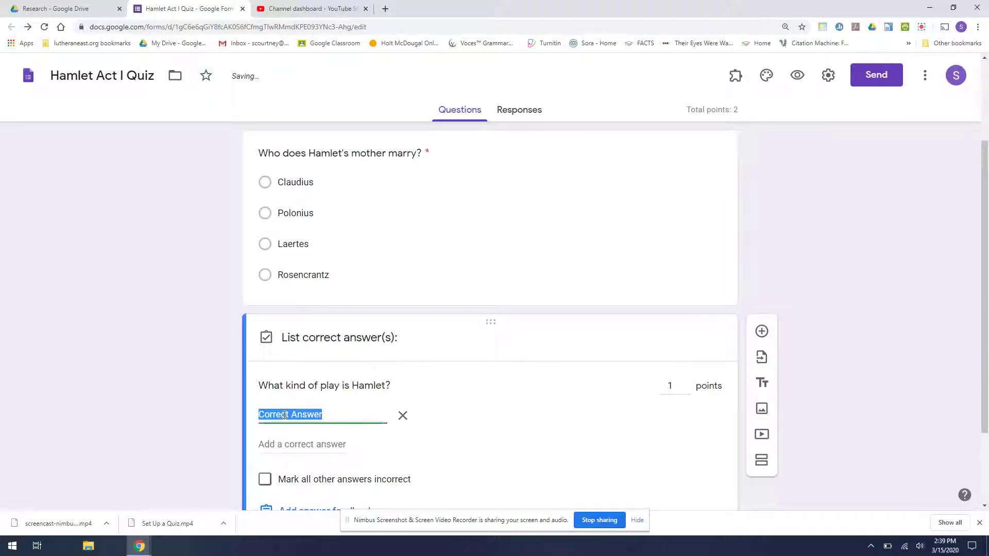
{"action": "type", "text": "tragedy"}
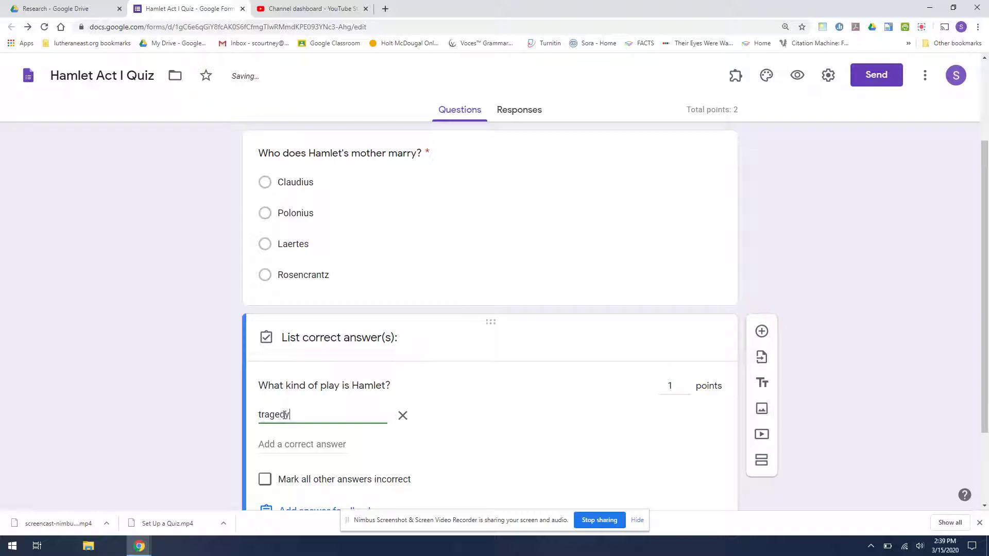
{"action": "left_click", "coordinate": [264, 480]}
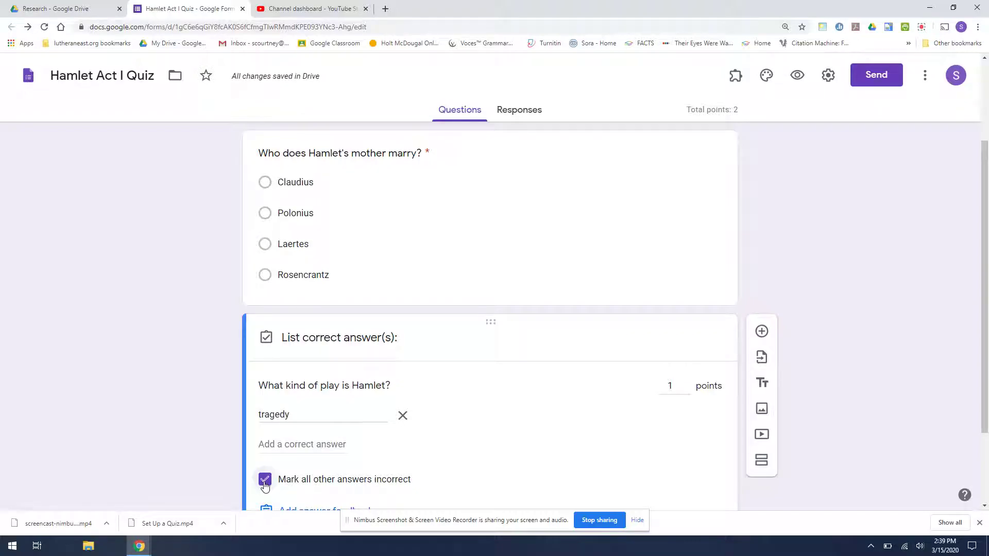
{"action": "scroll", "coordinate": [263, 481], "scroll_direction": "down", "scroll_amount": 2}
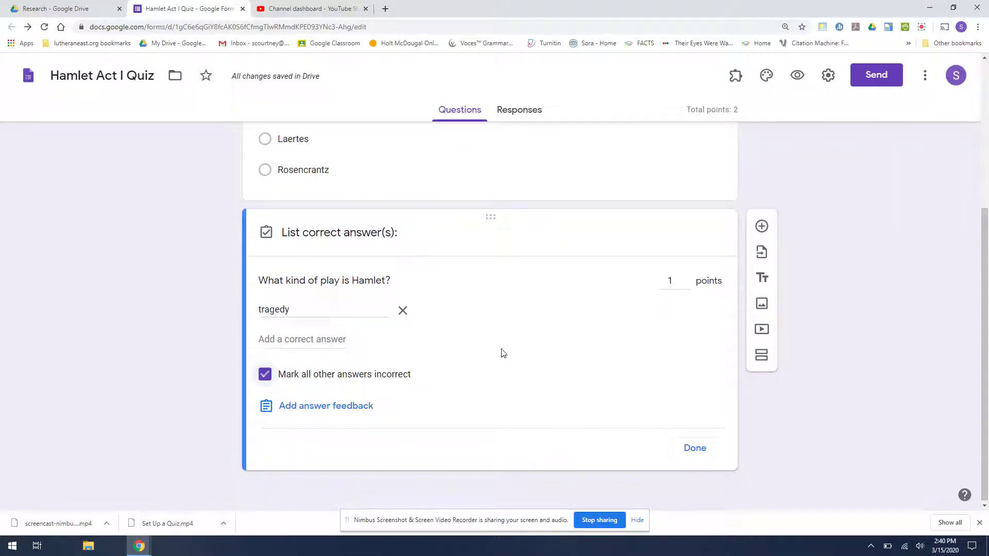
{"action": "right_click", "coordinate": [263, 376]}
{"action": "left_click", "coordinate": [263, 377]}
{"action": "left_click", "coordinate": [264, 377]}
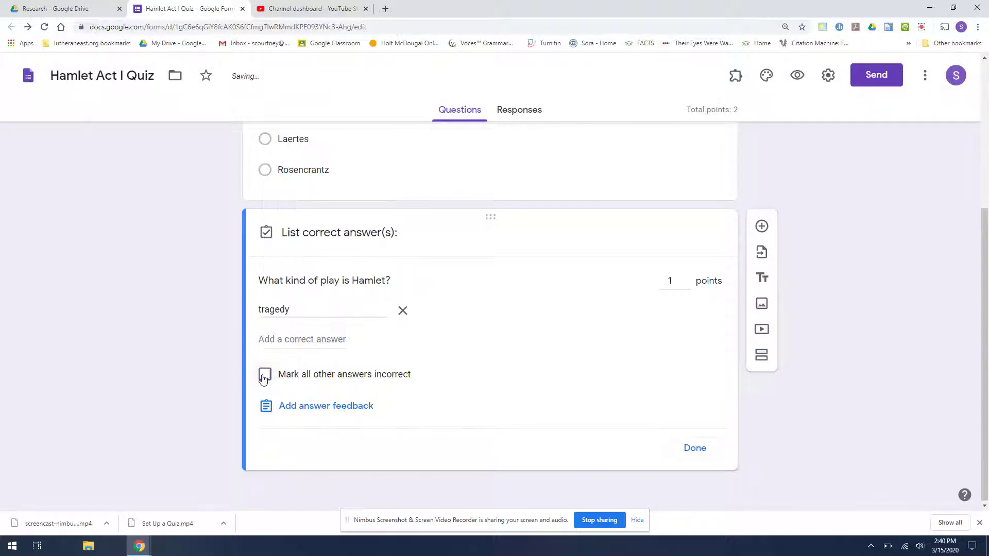
{"action": "left_click", "coordinate": [263, 377]}
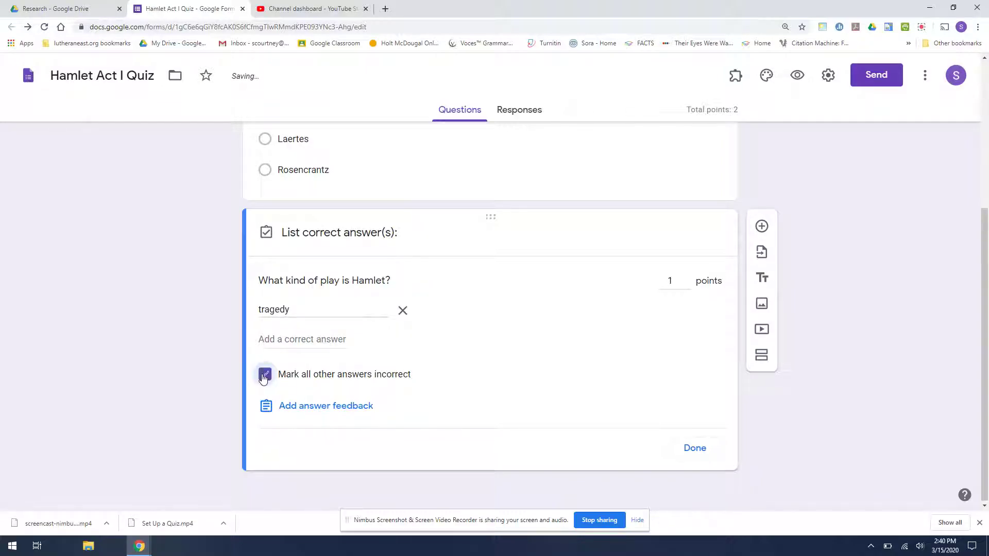
{"action": "left_click", "coordinate": [695, 448]}
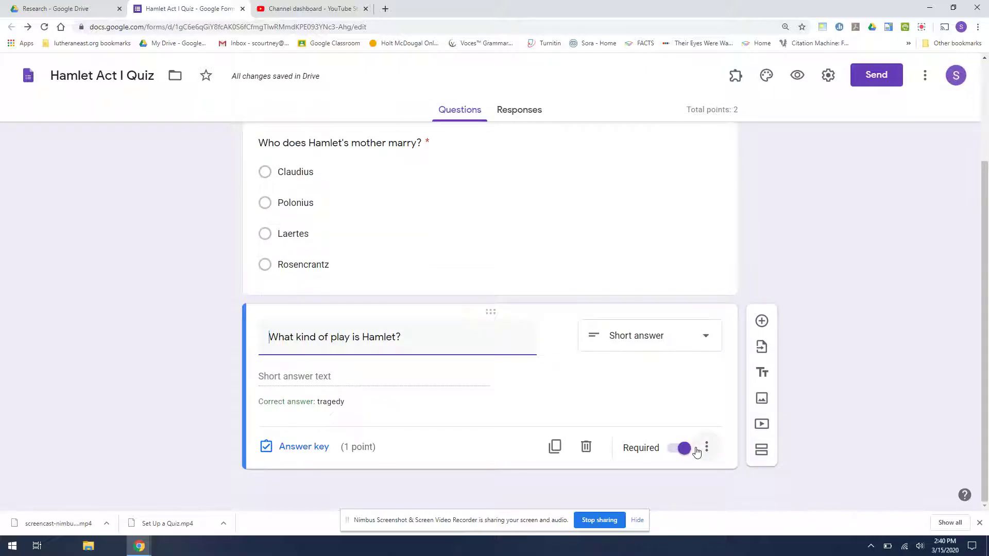
{"action": "scroll", "coordinate": [697, 452], "scroll_direction": "up", "scroll_amount": 2}
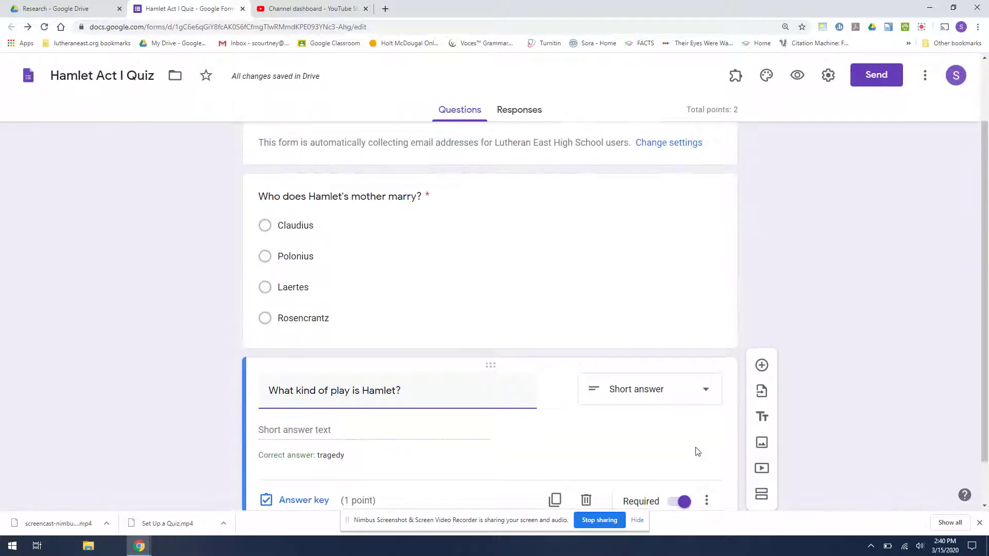
{"action": "scroll", "coordinate": [697, 452], "scroll_direction": "down", "scroll_amount": 2}
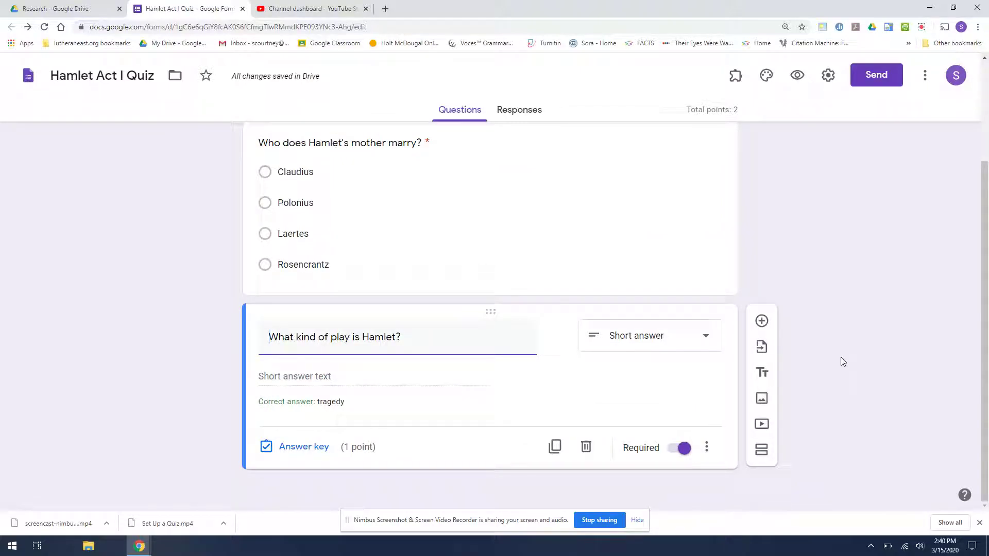
{"action": "scroll", "coordinate": [659, 185], "scroll_direction": "up", "scroll_amount": 2}
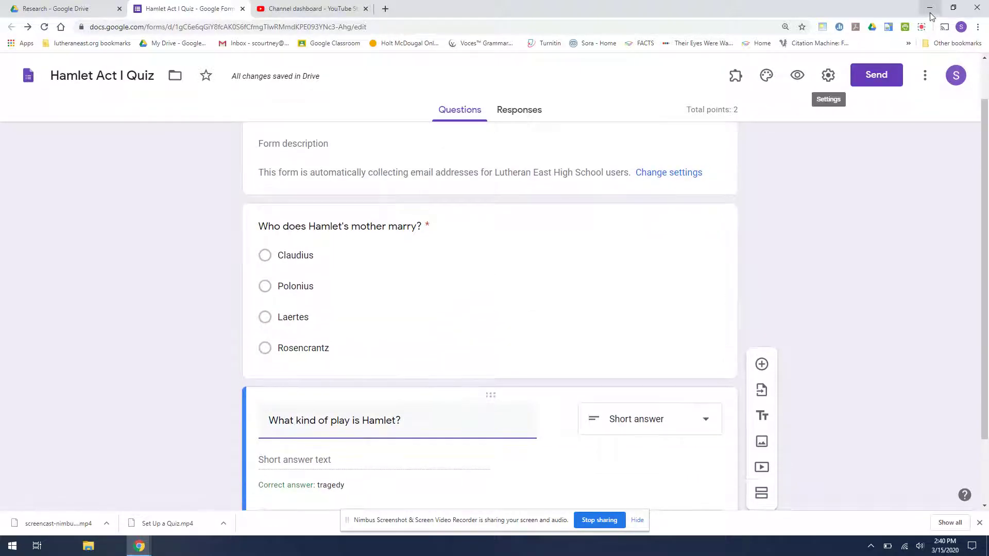